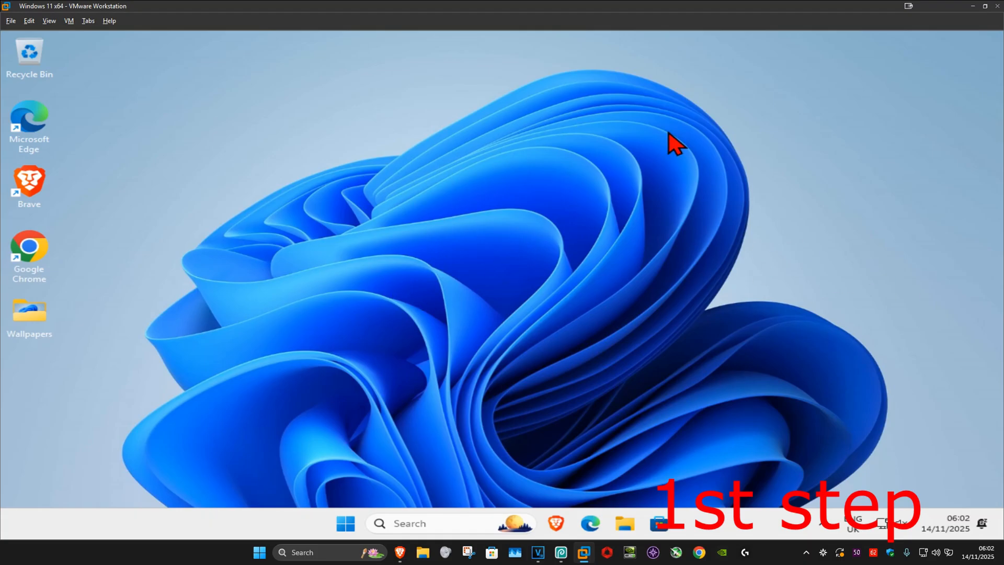
# - Search 'check for' and launch Windows Update's Check for updates
pyautogui.click(424, 525)
pyautogui.write('check')
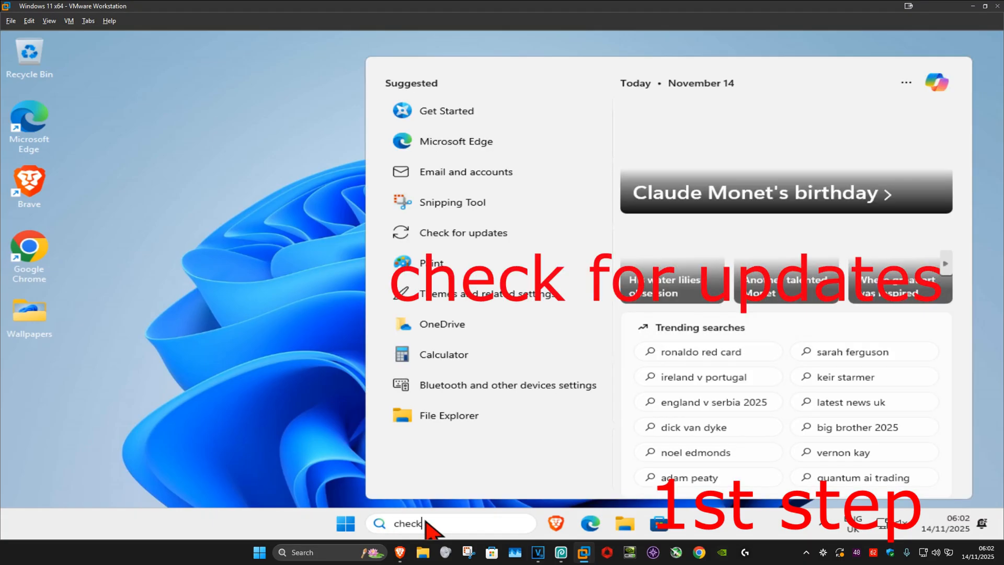
pyautogui.write(' for')
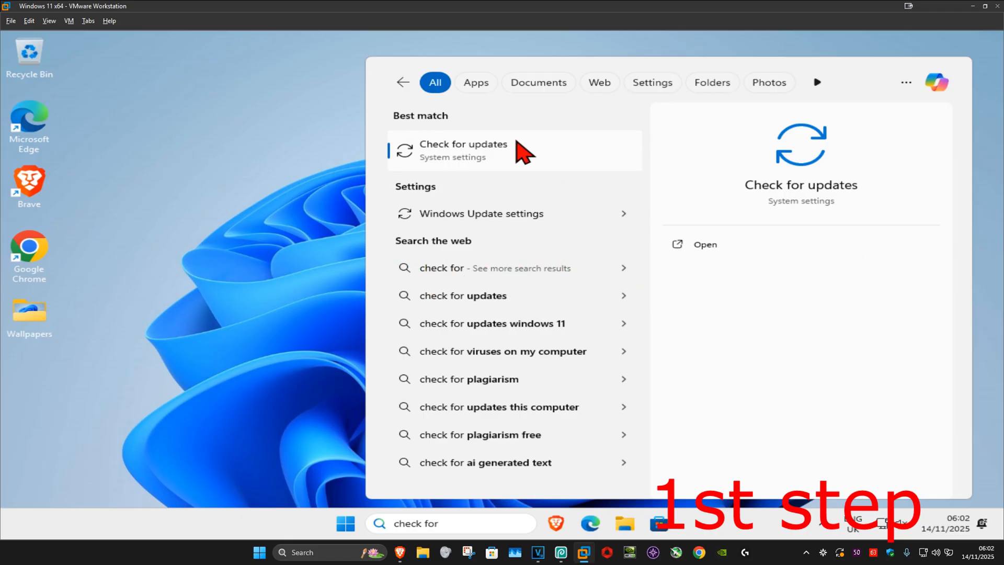
pyautogui.click(518, 151)
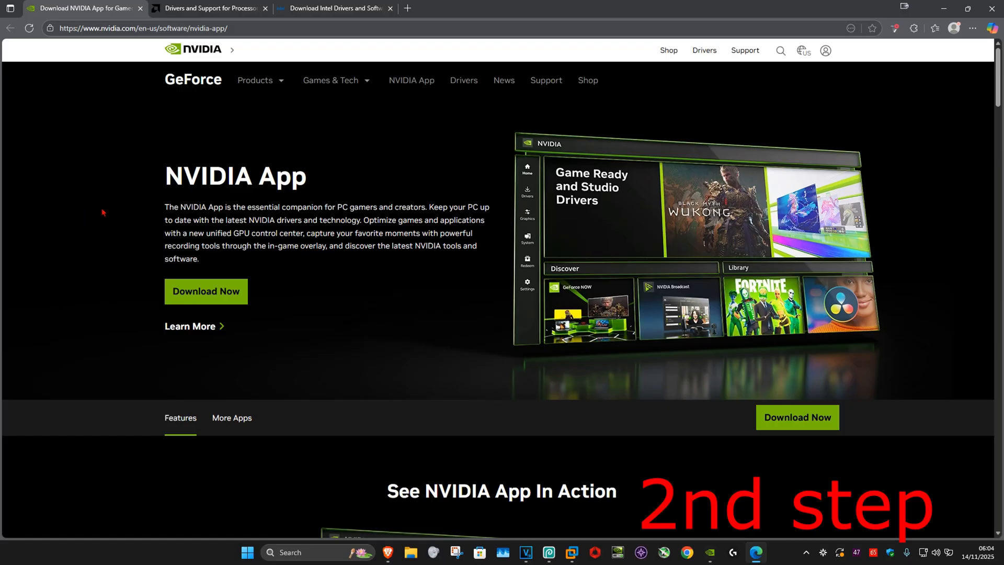
# - Review the AMD and Intel driver pages, then return to the NVIDIA App page
pyautogui.click(204, 8)
pyautogui.click(350, 8)
pyautogui.click(232, 9)
pyautogui.click(95, 8)
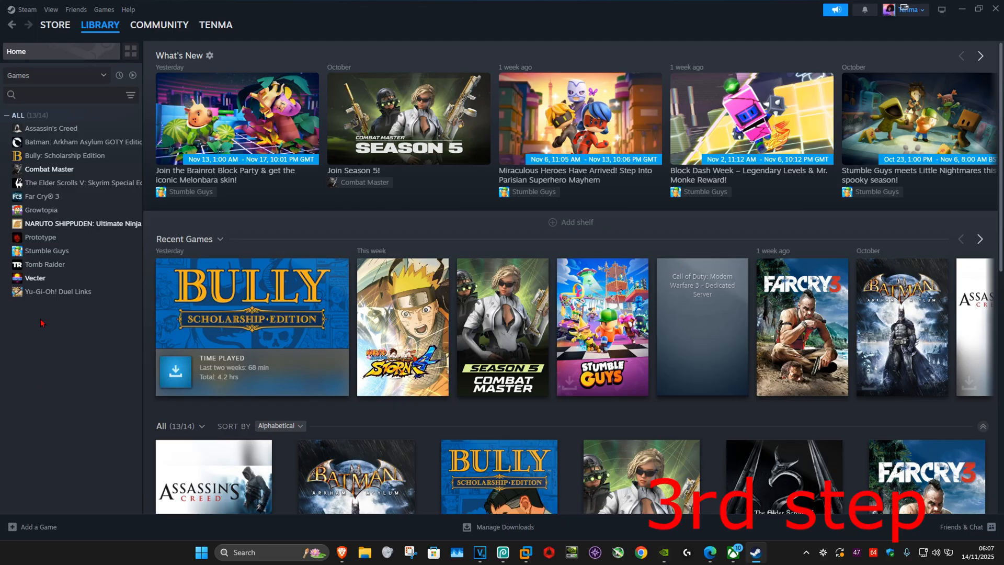
# - Select Vecter in the Steam Library sidebar to show its game page
pyautogui.click(59, 283)
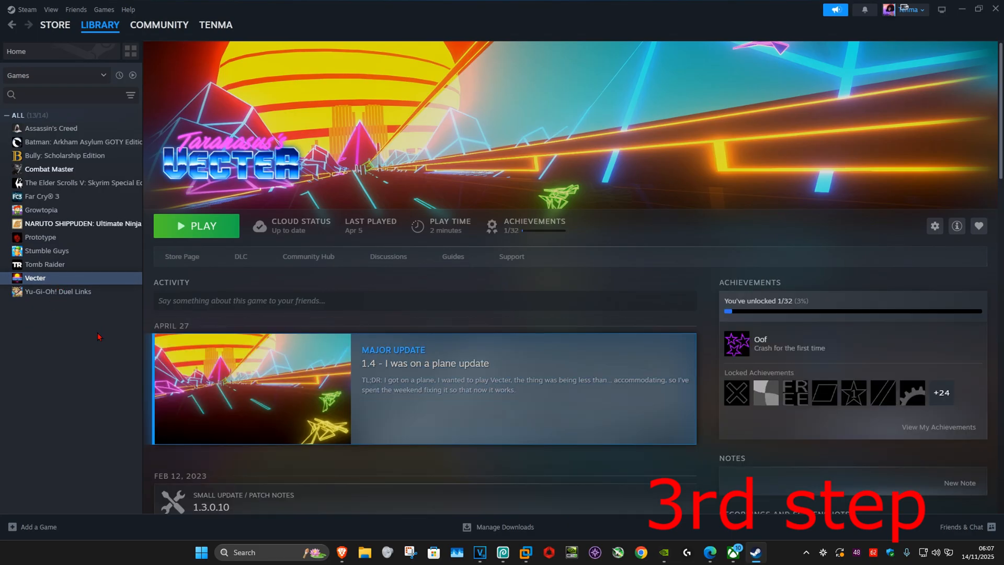
# - From Vecter's Properties > Installed Files, run Verify integrity of game files
pyautogui.rightClick(46, 279)
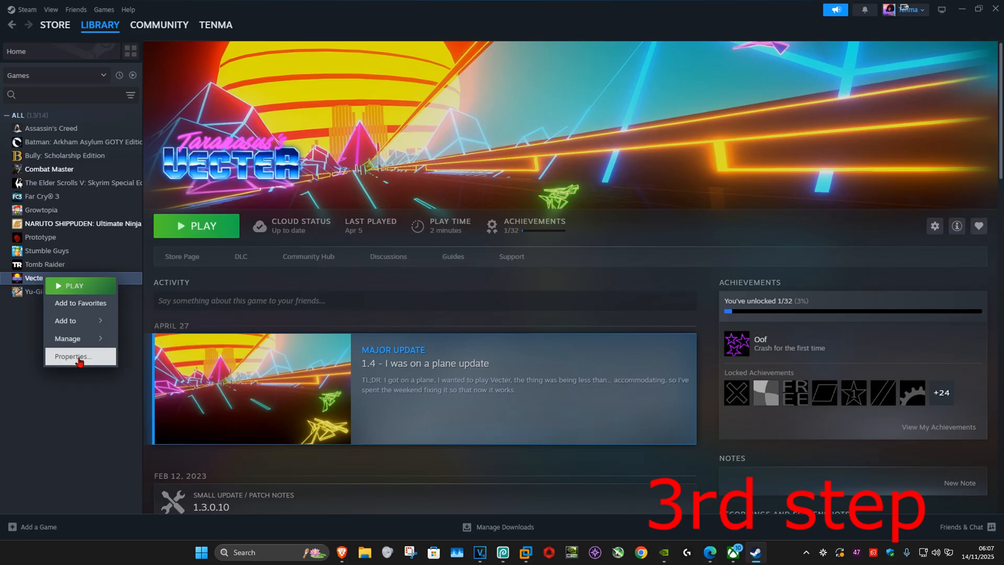
pyautogui.click(75, 357)
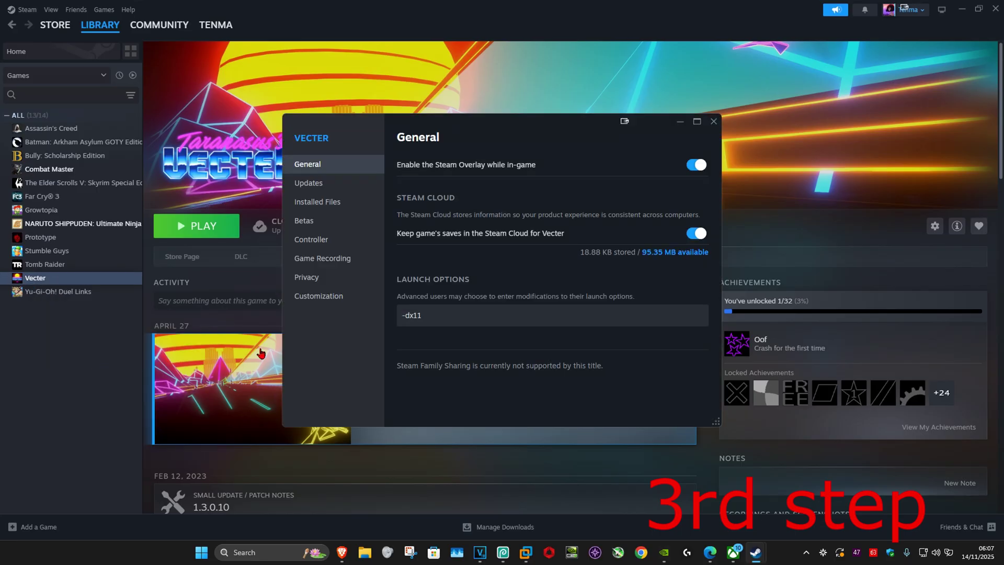
pyautogui.click(319, 203)
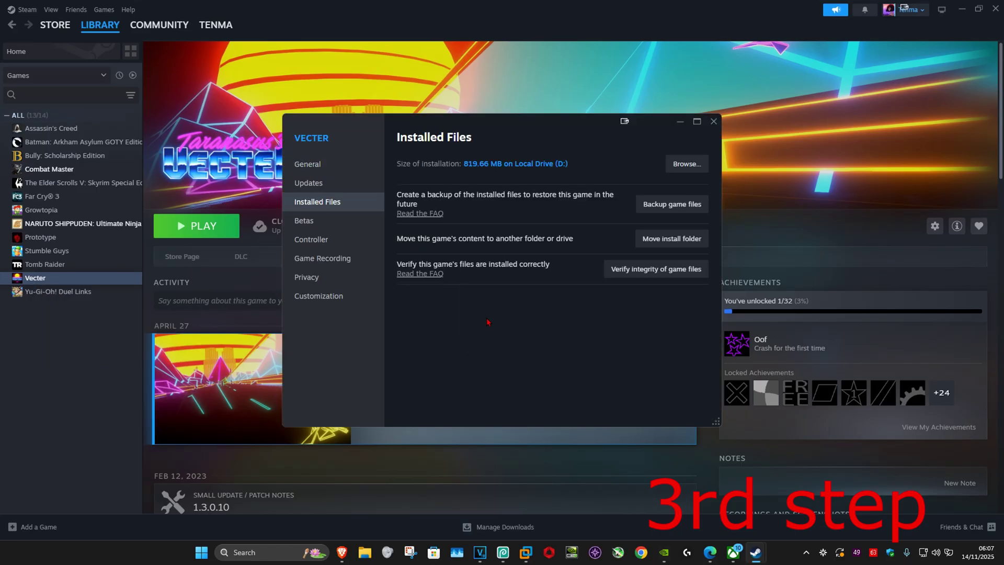
pyautogui.click(639, 270)
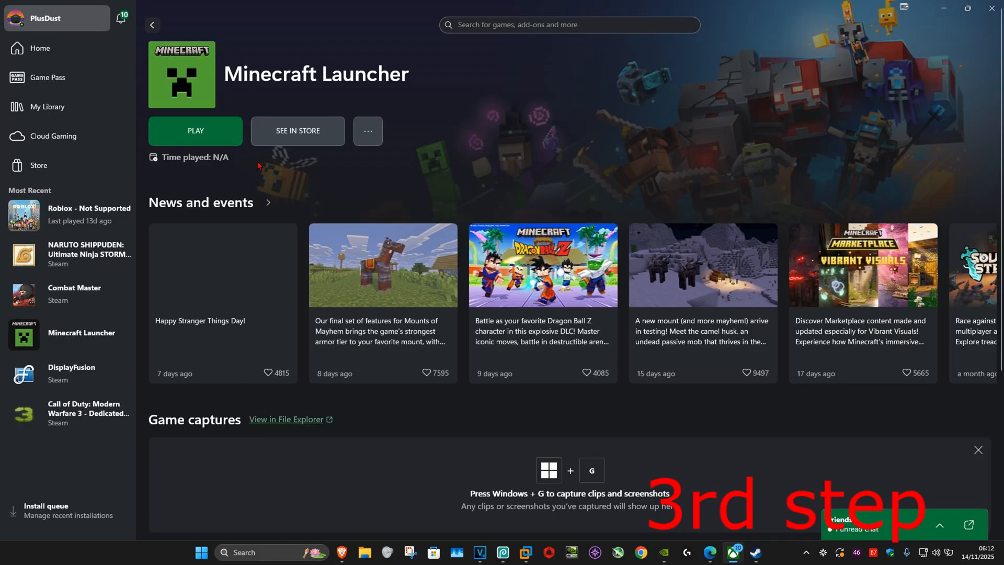
# - Use Minecraft Launcher's '...' > Manage and show the Files options with verify and repair
pyautogui.click(369, 131)
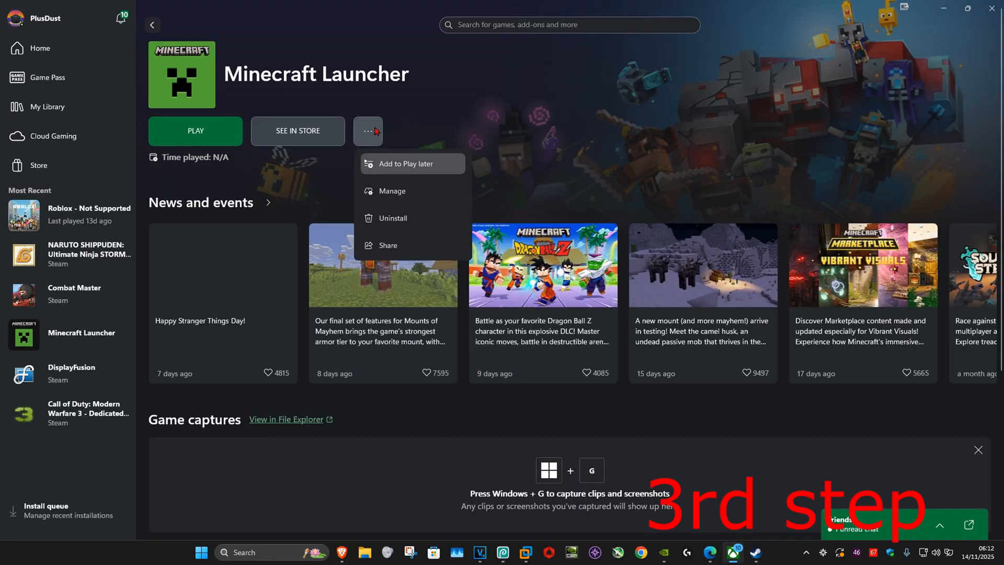
pyautogui.click(416, 192)
pyautogui.click(525, 160)
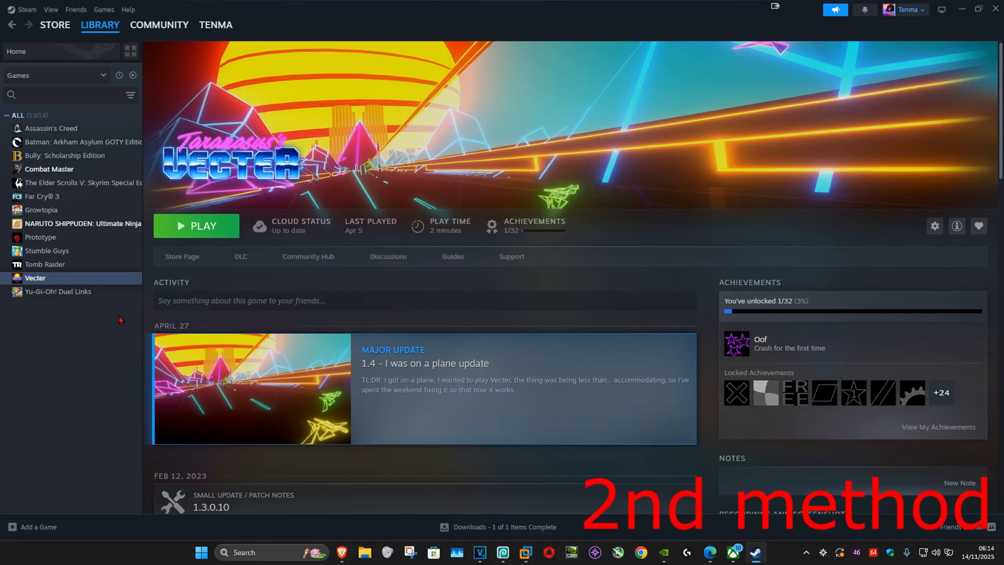
# - Uninstall Vecter via Manage > Uninstall and confirm removal from this device
pyautogui.rightClick(44, 279)
pyautogui.moveTo(72, 341)
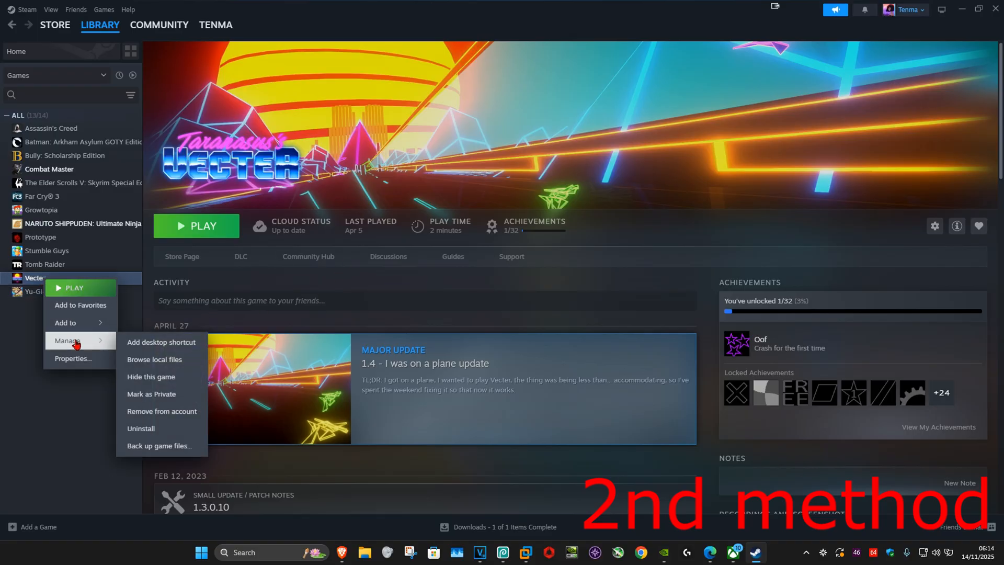
pyautogui.click(162, 433)
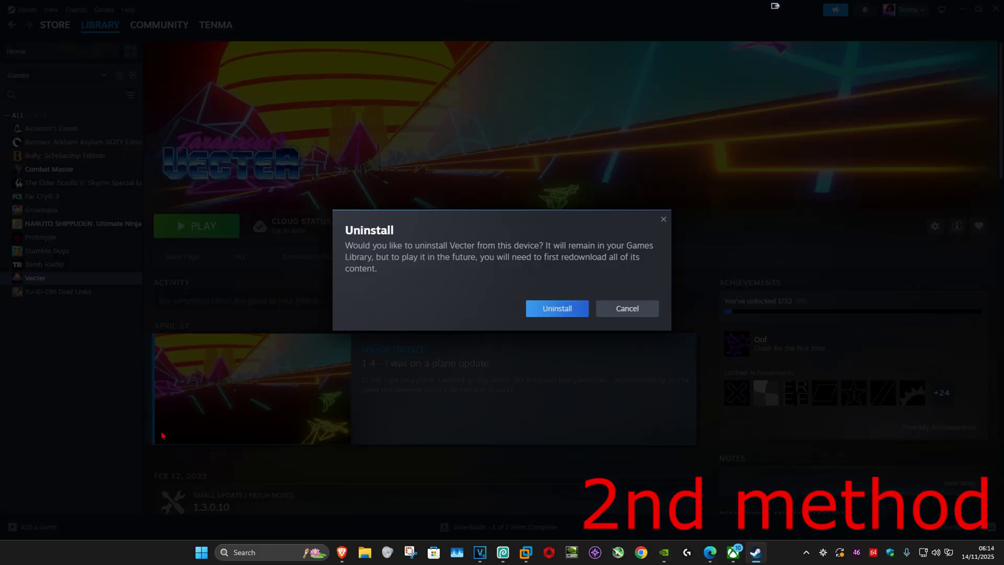
pyautogui.click(553, 311)
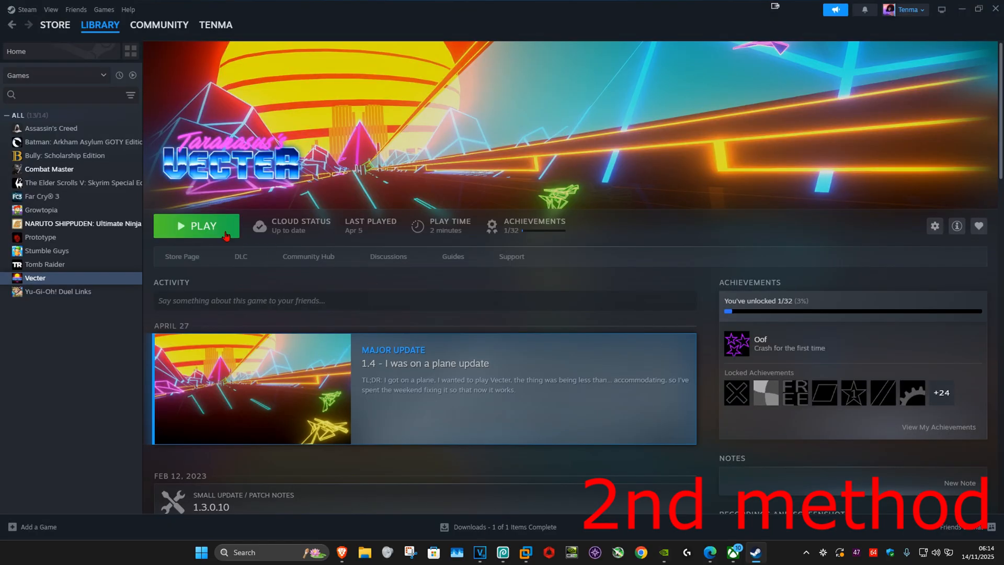